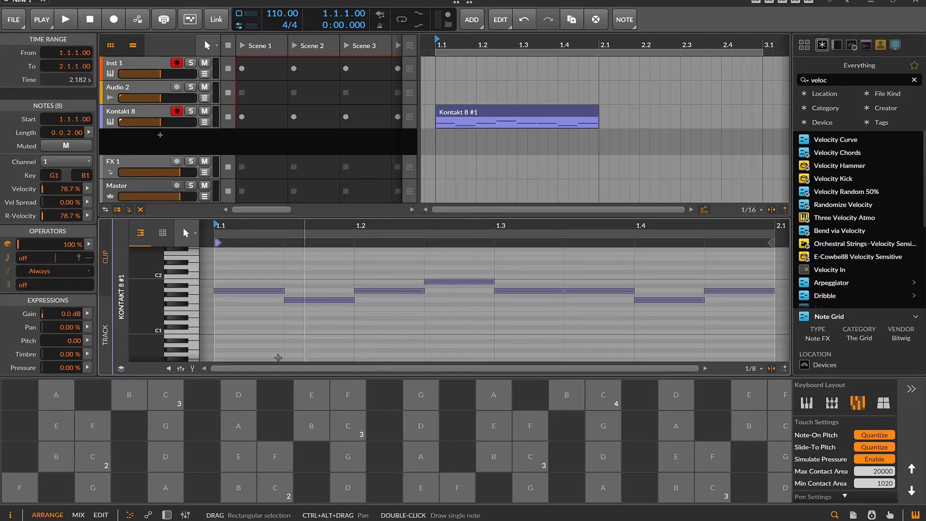
# Show the velocity lane beneath the notes of the Kontakt 8 clip and play the clip through
pyautogui.click(180, 368)
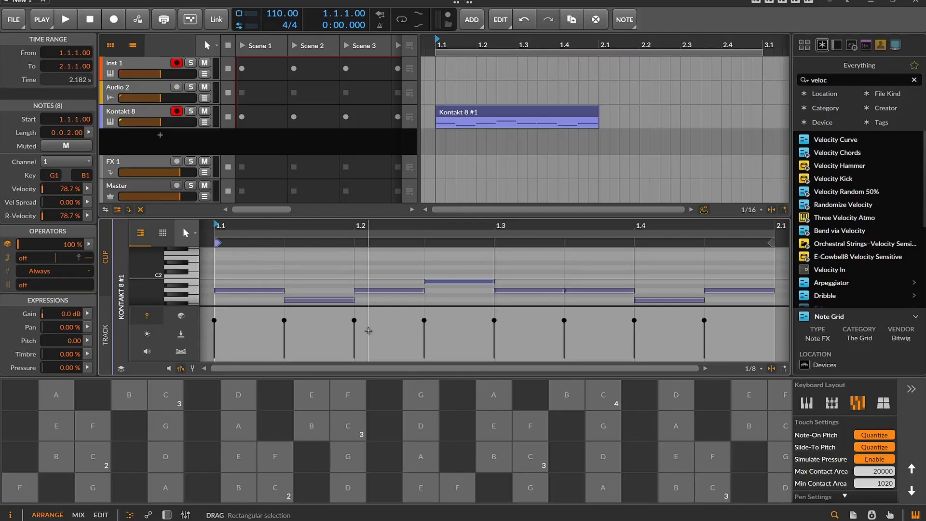
pyautogui.press('space')
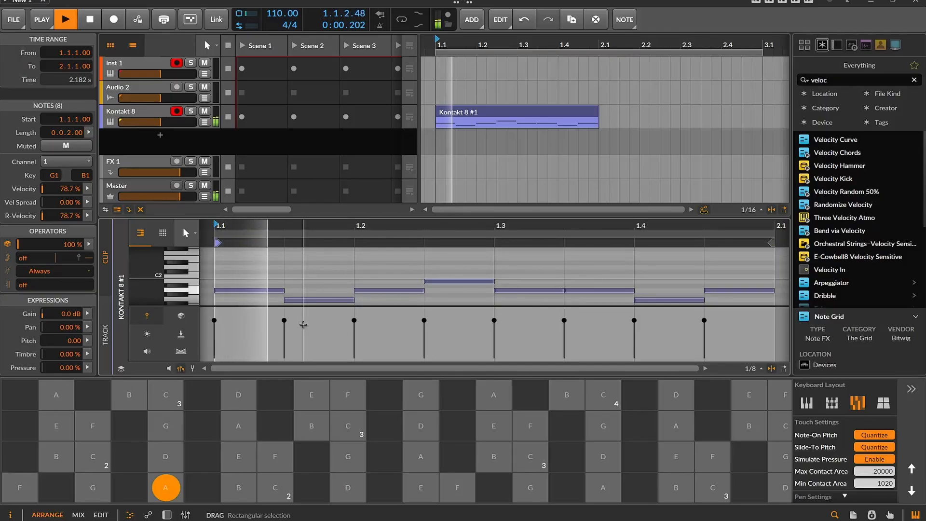
pyautogui.click(90, 23)
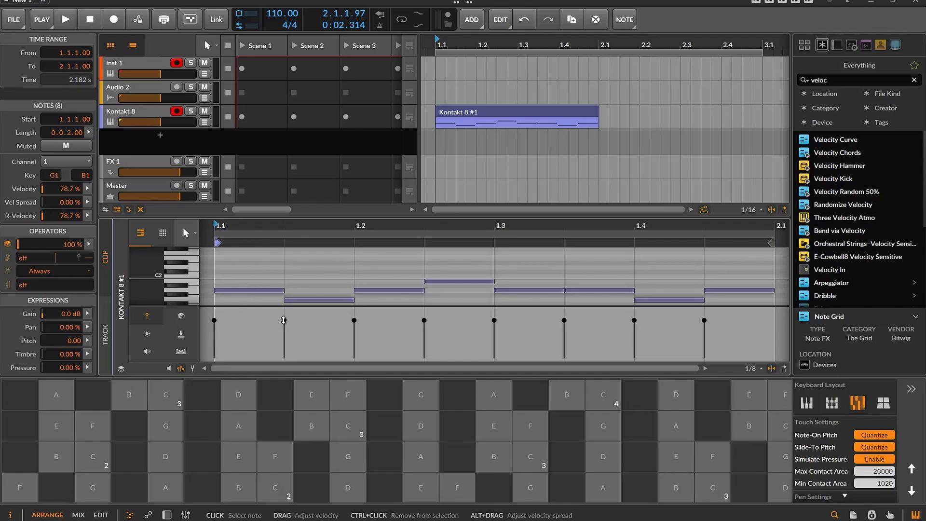
# Raise the velocity of all notes in the clip to 100%, play it briefly, and deselect the notes
pyautogui.moveTo(283, 321); pyautogui.dragTo(281, 275)
pyautogui.press('space')
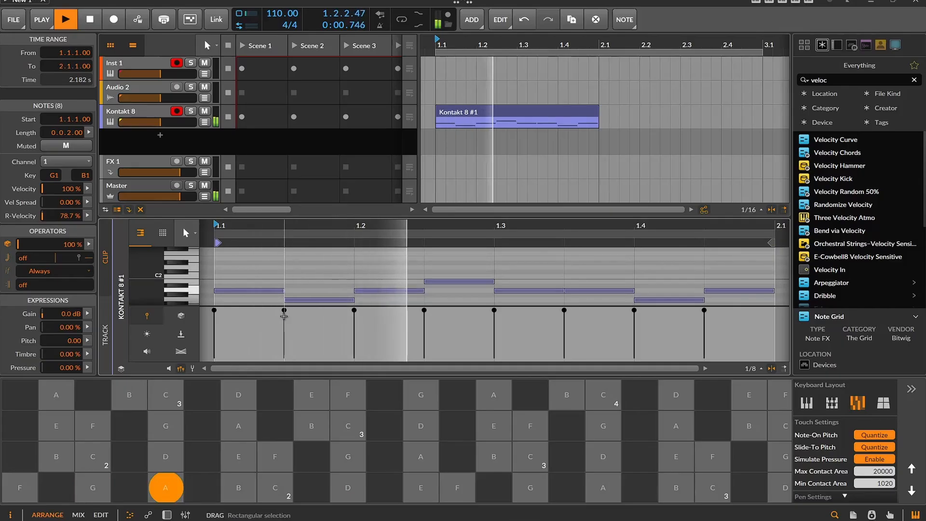
pyautogui.press('space')
pyautogui.click(232, 316)
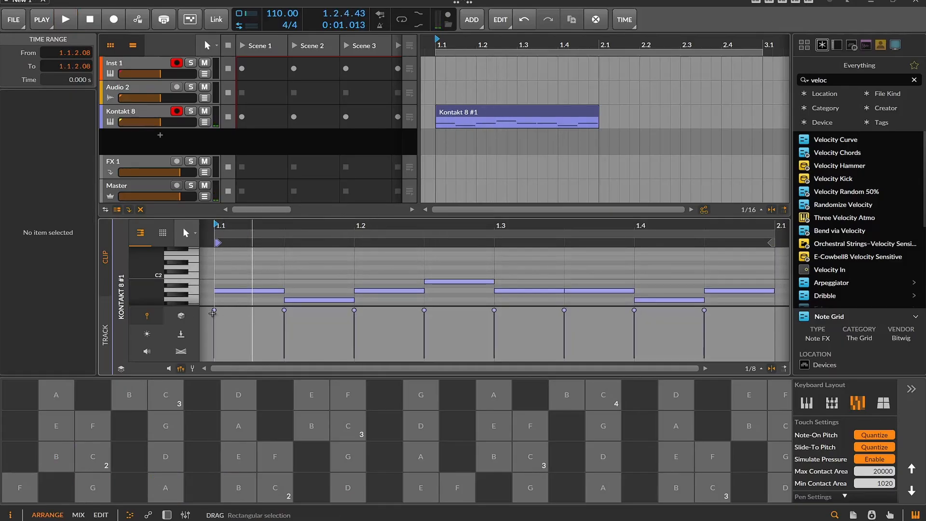
# Lower the first note's velocity, and set the third note to about 38.3%, the fourth to 65.4% and the fifth to 0%
pyautogui.moveTo(214, 311); pyautogui.dragTo(214, 336)
pyautogui.moveTo(353, 312); pyautogui.dragTo(354, 340)
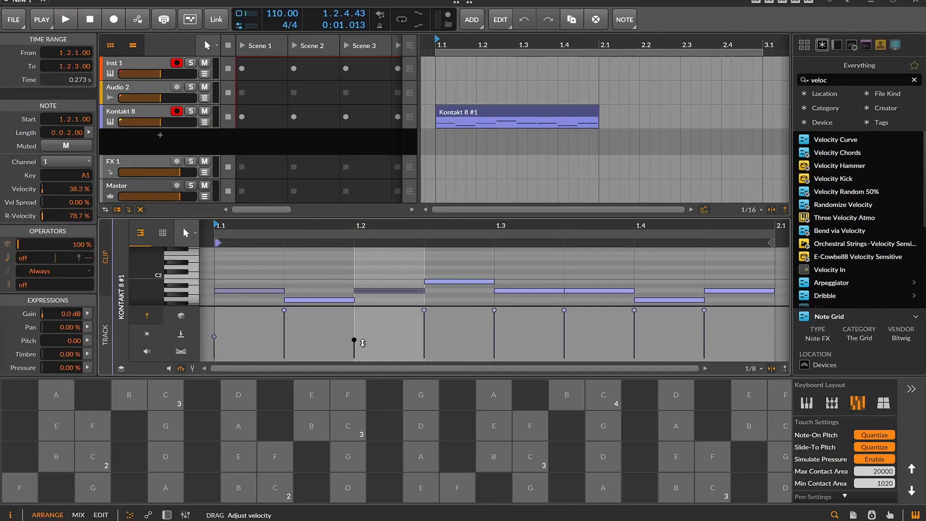
pyautogui.moveTo(424, 310); pyautogui.dragTo(423, 323)
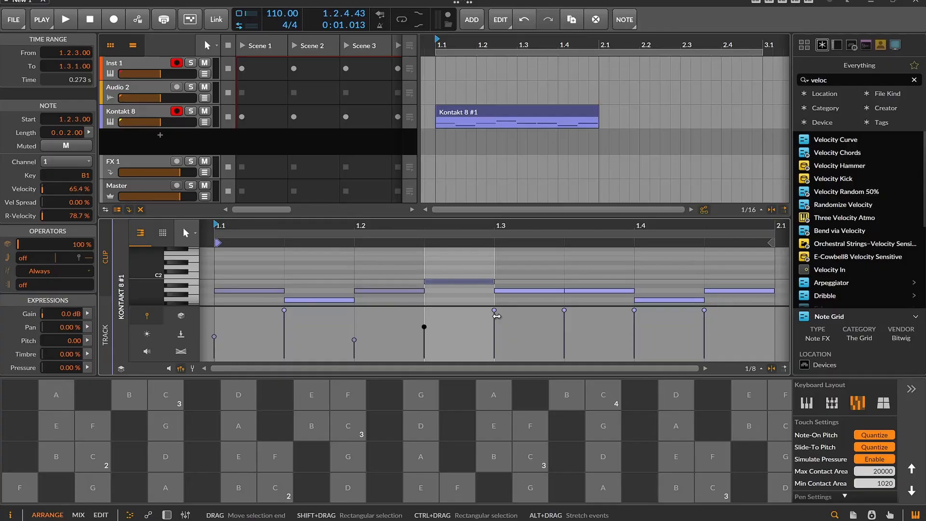
pyautogui.moveTo(494, 311); pyautogui.dragTo(494, 358)
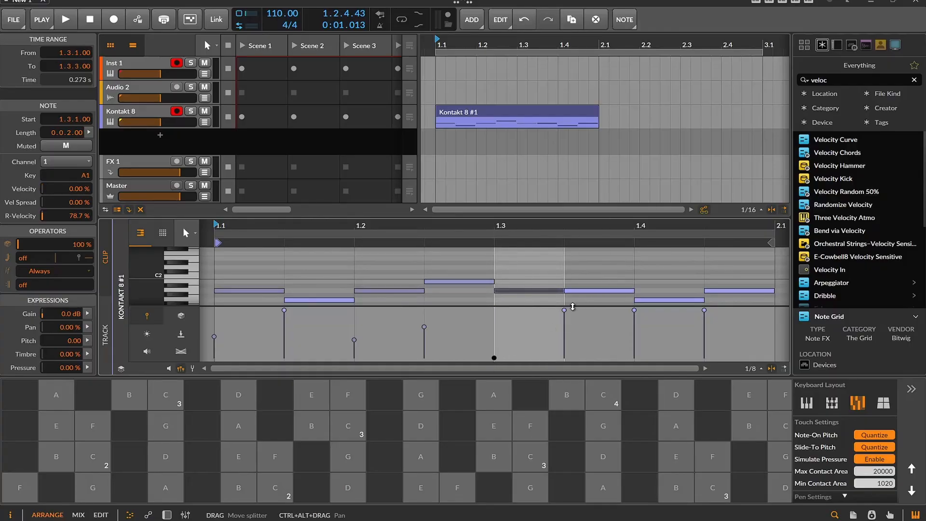
# Lower the sixth note's velocity to about 60.7%, reduce the seventh, set the last to about 70.1%, and play the clip
pyautogui.moveTo(565, 311); pyautogui.dragTo(565, 328)
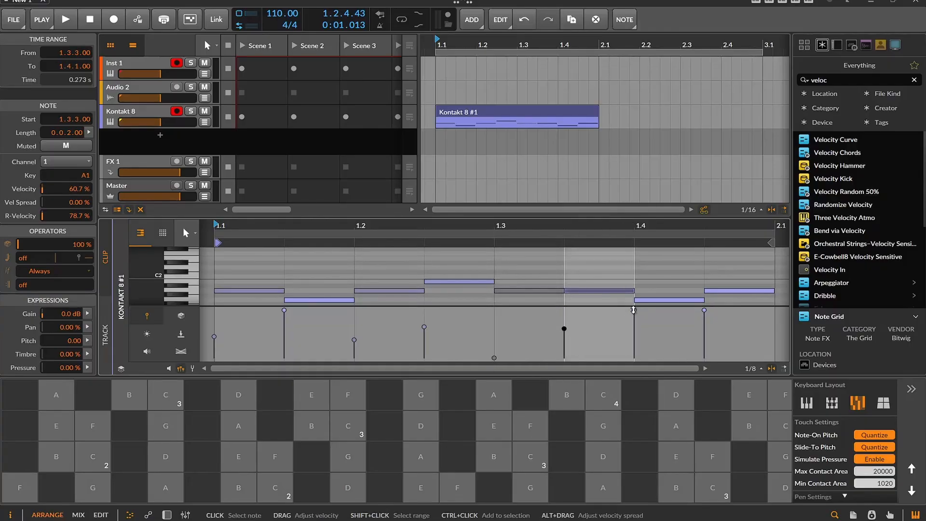
pyautogui.moveTo(634, 310); pyautogui.dragTo(634, 331)
pyautogui.moveTo(704, 311); pyautogui.dragTo(704, 325)
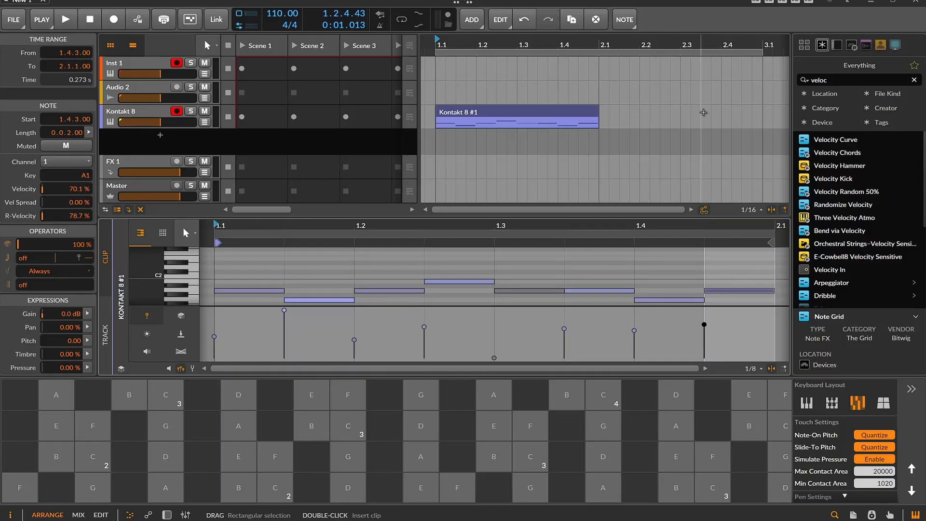
pyautogui.press('space')
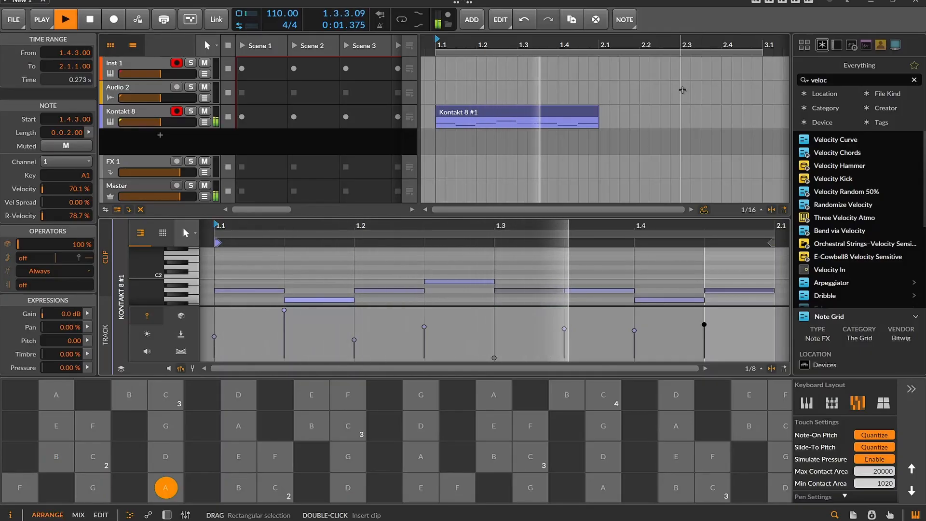
pyautogui.press('space')
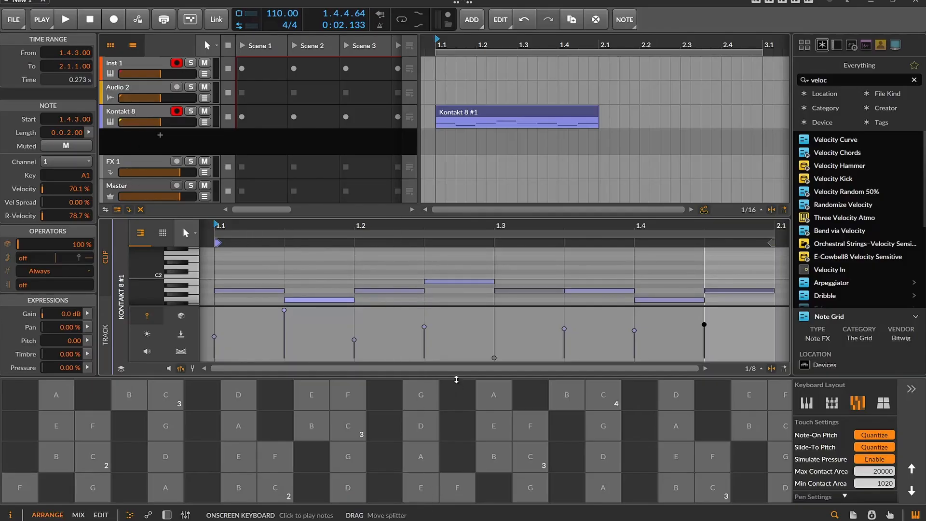
# Show the Kontakt 8 track's device chain and add a single Macro modulator to the track
pyautogui.click(166, 515)
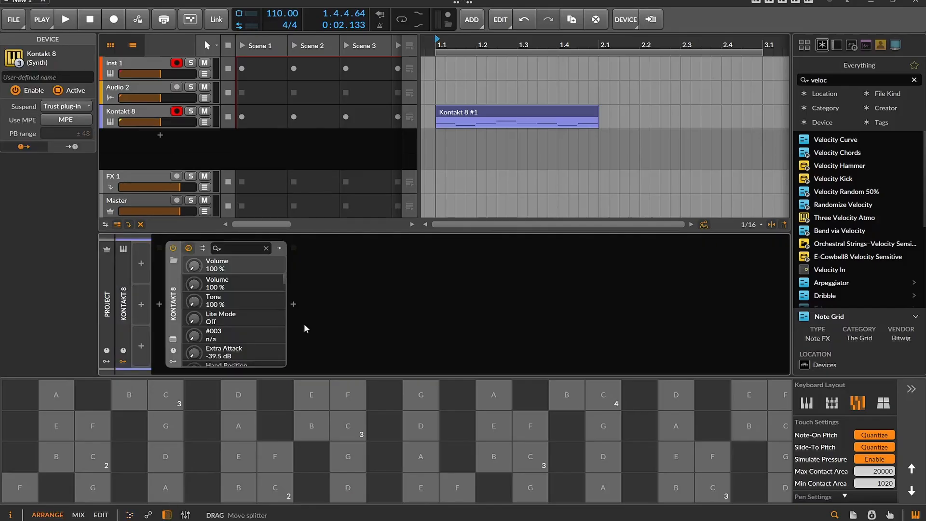
pyautogui.click(152, 262)
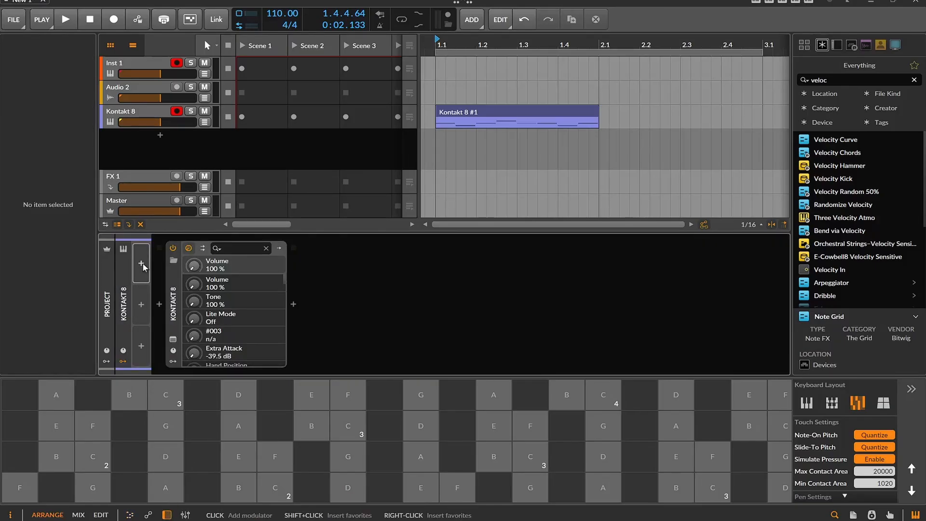
pyautogui.click(142, 264)
pyautogui.write('Moca')
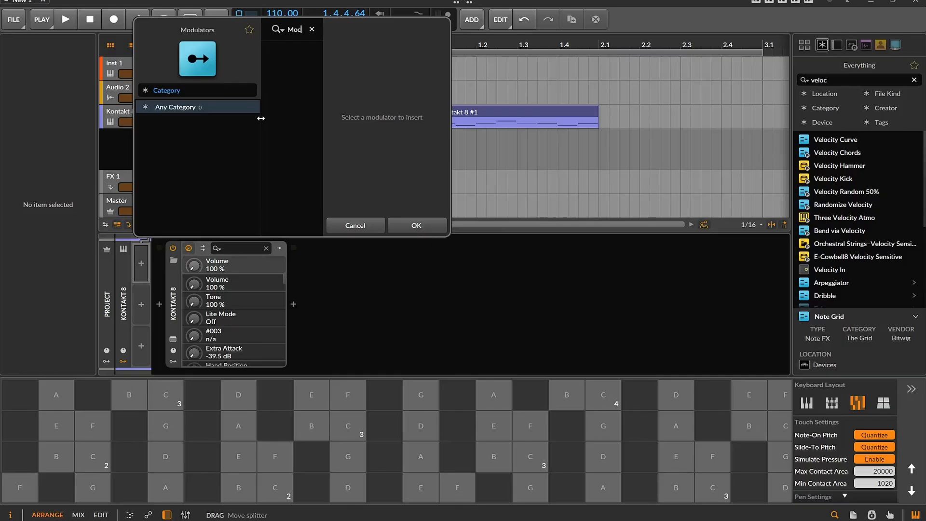
pyautogui.press('BackSpace')
pyautogui.press('BackSpace')
pyautogui.write('ac')
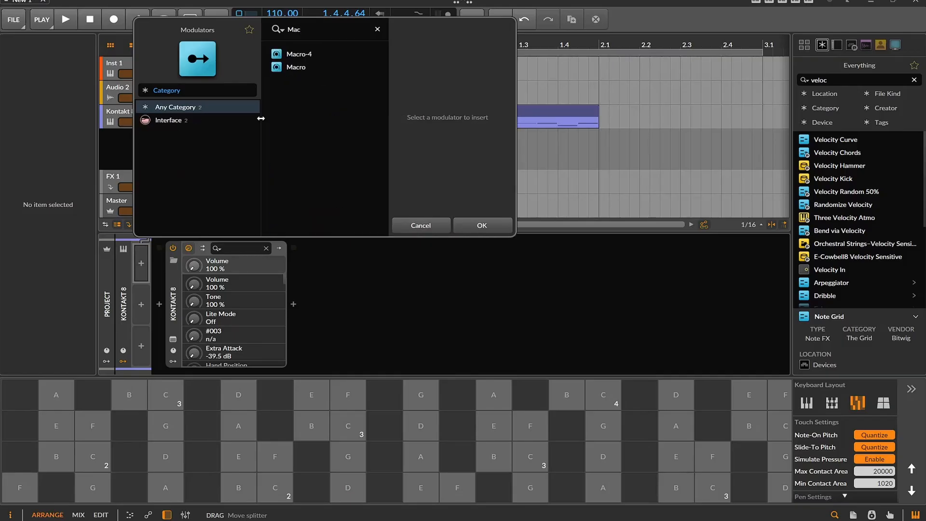
pyautogui.doubleClick(285, 67)
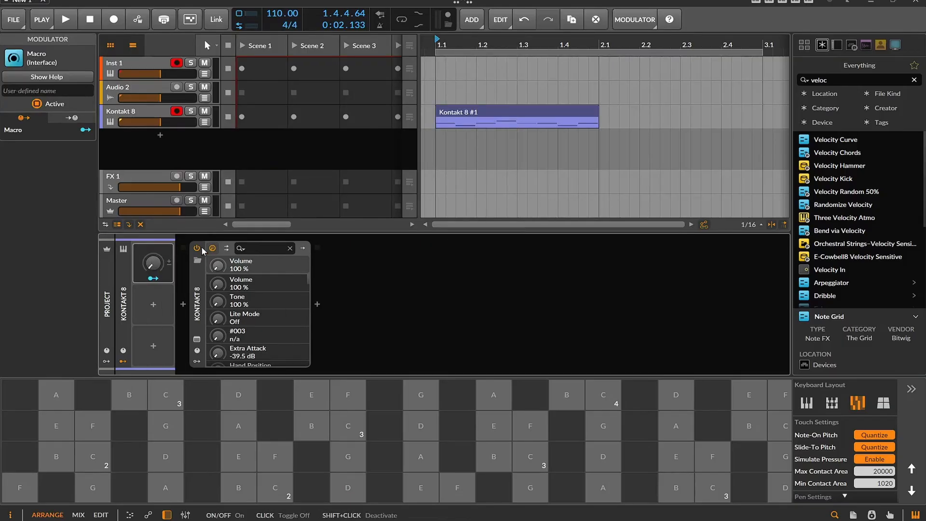
# Rename the Macro modulator to Velocity and turn its knob up slightly
pyautogui.write('Vwel')
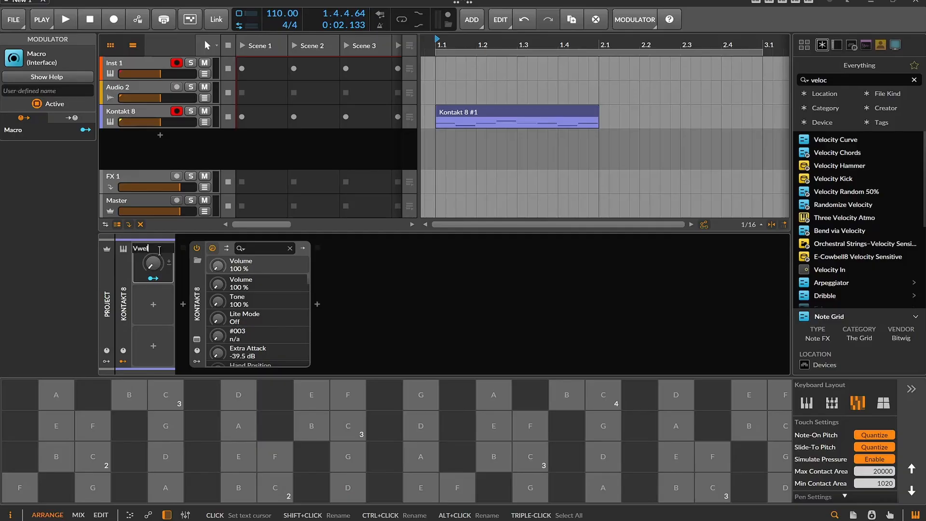
pyautogui.write('V')
pyautogui.press('Return')
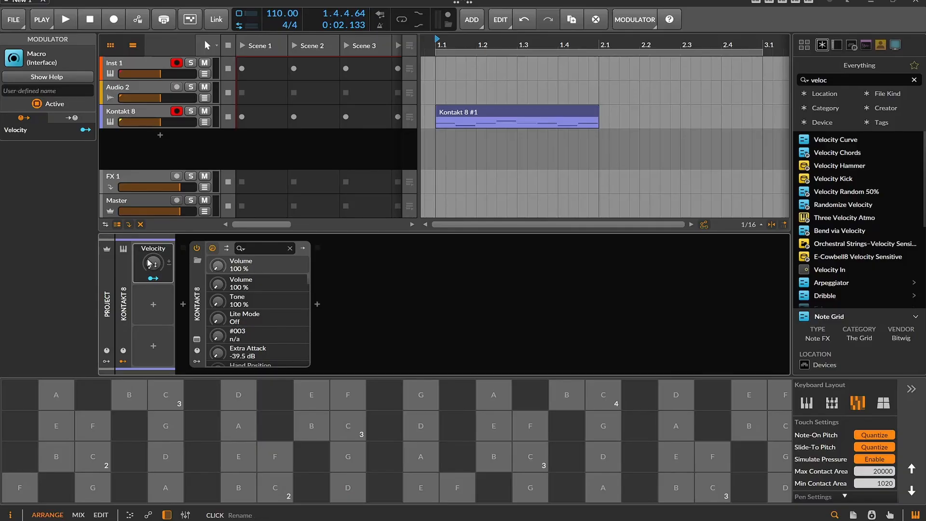
pyautogui.moveTo(153, 264); pyautogui.dragTo(153, 237)
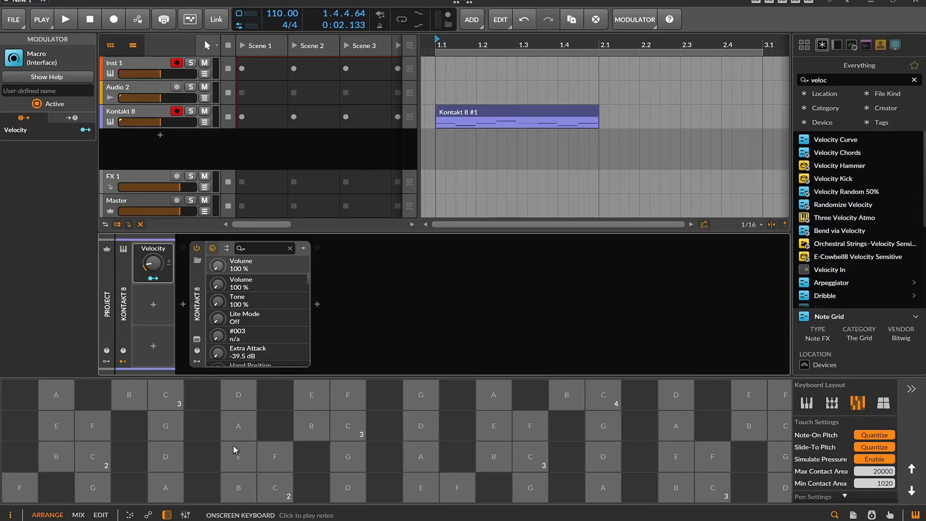
pyautogui.click(244, 437)
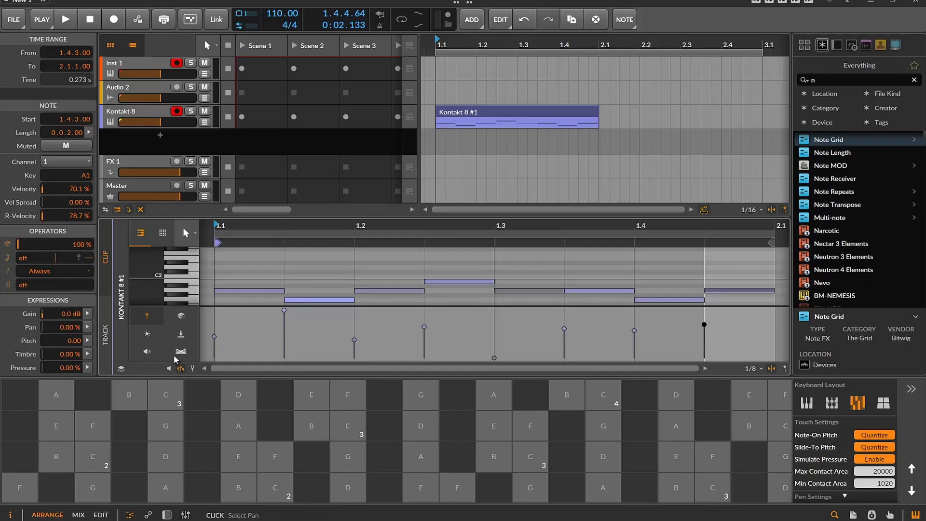
# Insert a Note Grid device before Kontakt 8 in the device chain and open its grid for editing
pyautogui.click(167, 515)
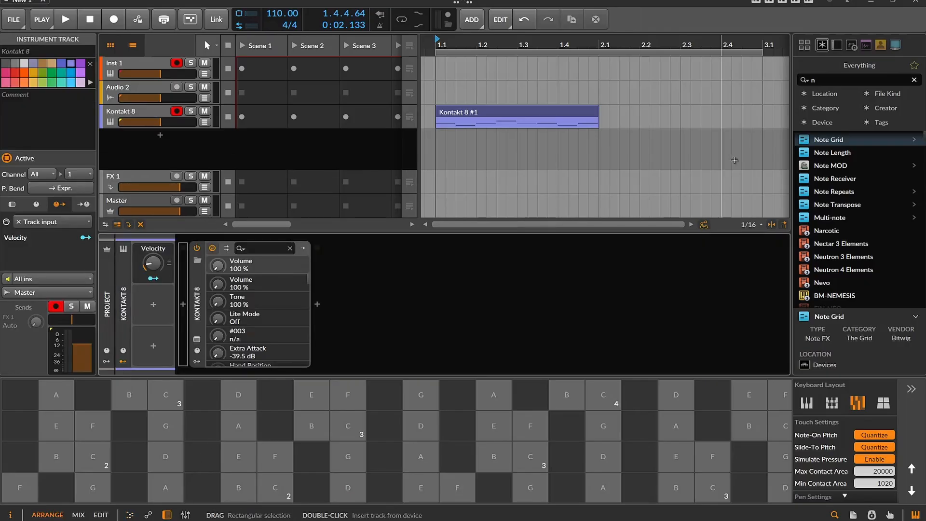
pyautogui.moveTo(819, 139); pyautogui.dragTo(231, 322)
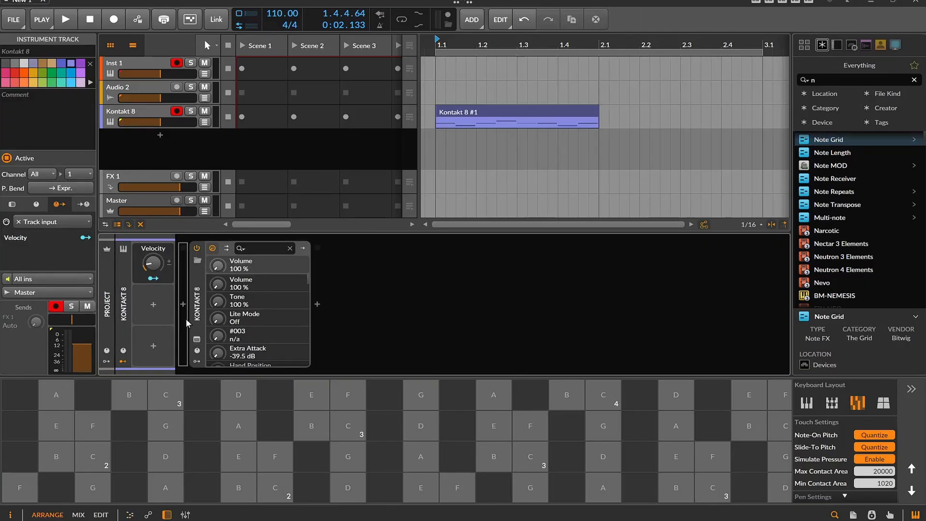
pyautogui.doubleClick(250, 284)
pyautogui.moveTo(251, 284); pyautogui.dragTo(260, 278)
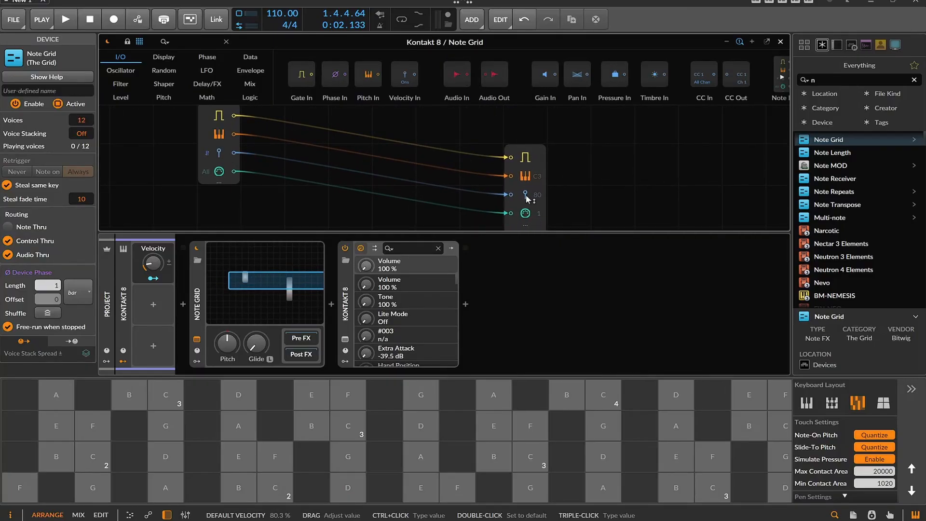
# Disconnect the velocity cable from the note output and add a Value module to the grid
pyautogui.doubleClick(511, 195)
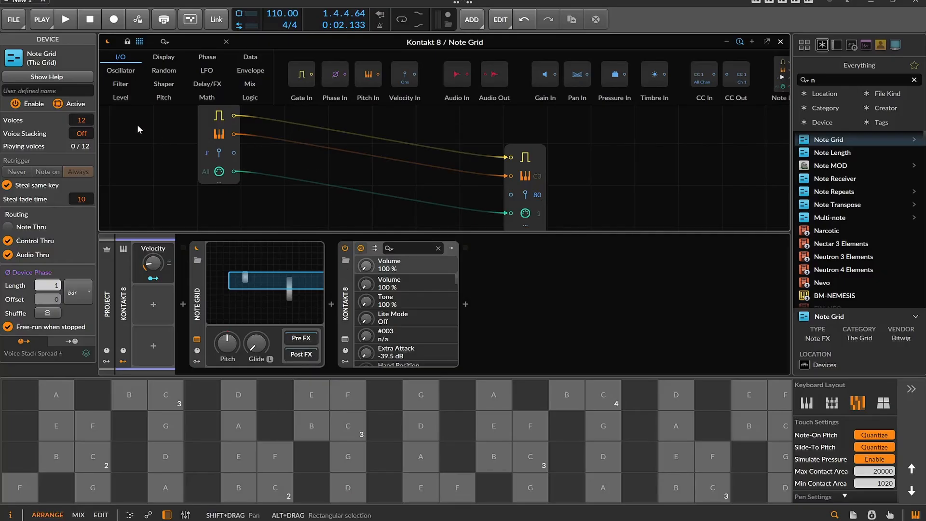
pyautogui.click(125, 98)
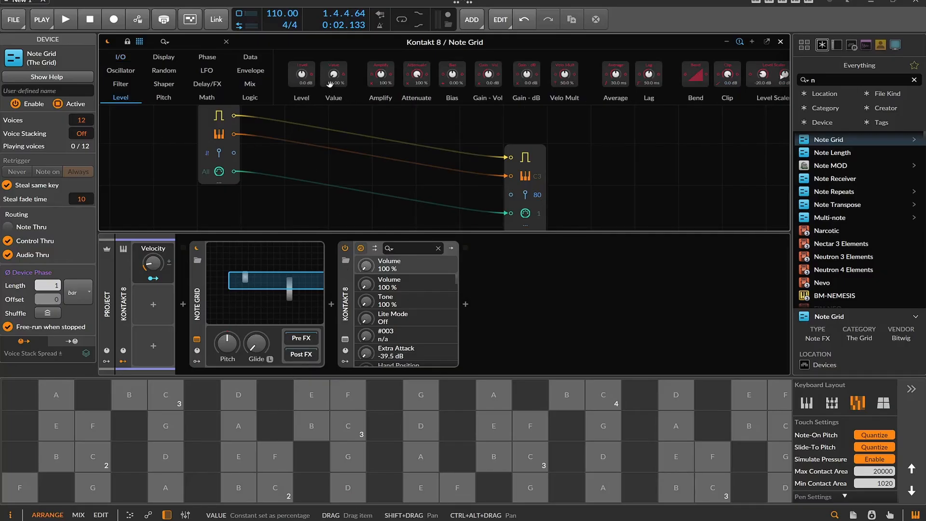
pyautogui.moveTo(330, 84); pyautogui.dragTo(268, 162)
pyautogui.scroll(-2, 266, 210)
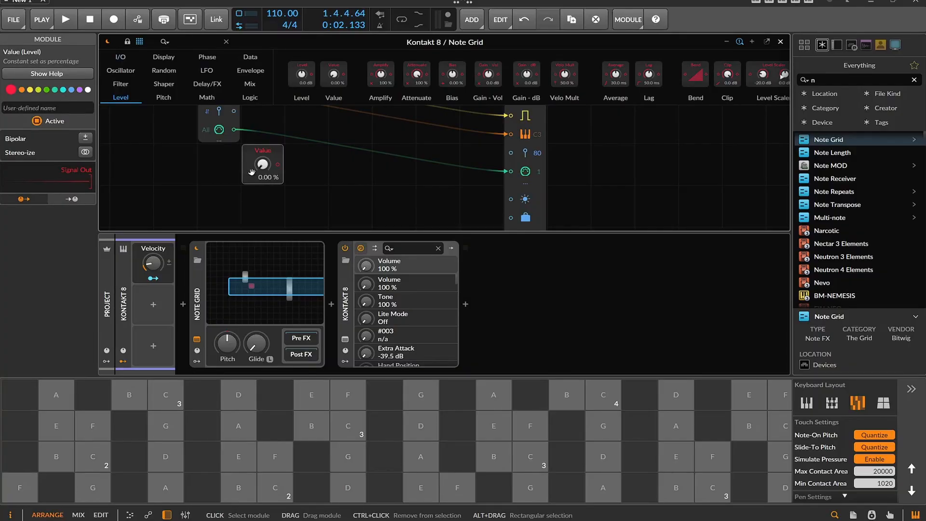
# Make the Value module and the Velocity macro bipolar, and map the macro to the module's value
pyautogui.click(85, 138)
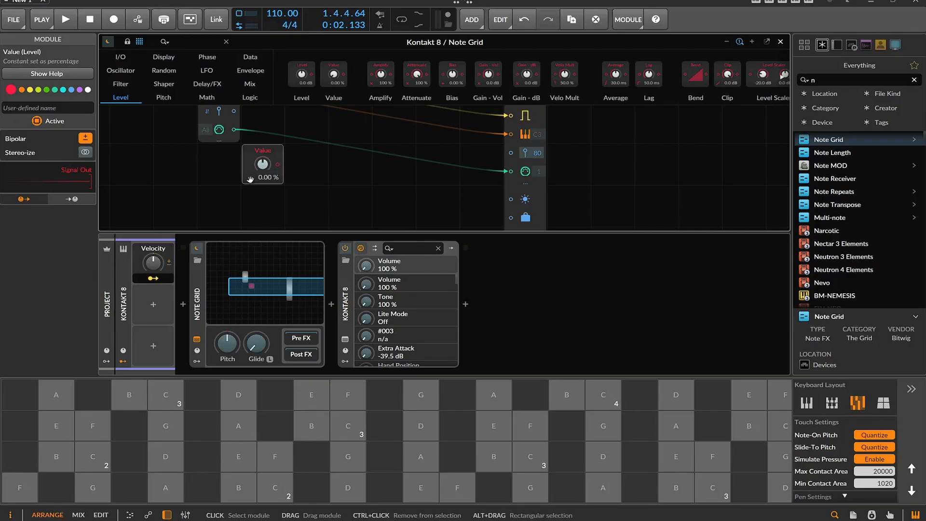
pyautogui.moveTo(263, 164); pyautogui.dragTo(262, 126)
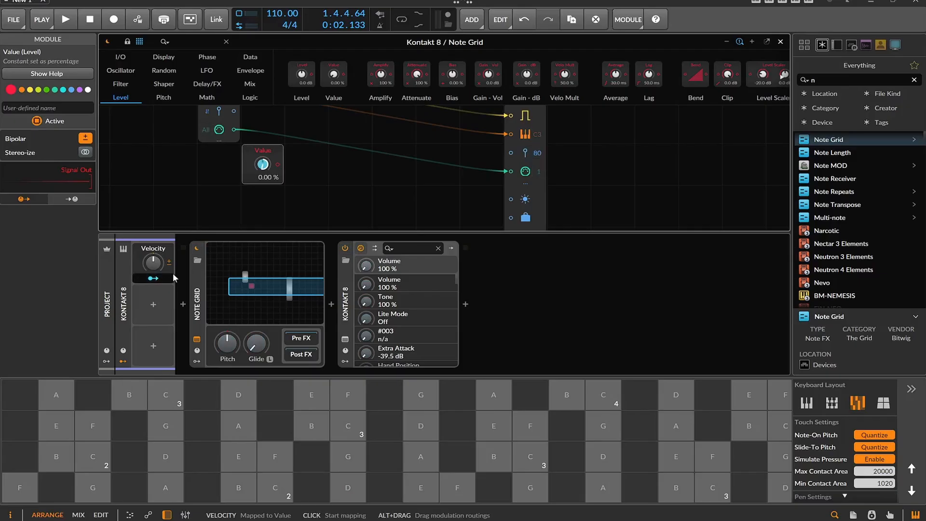
pyautogui.scroll(2, 333, 167)
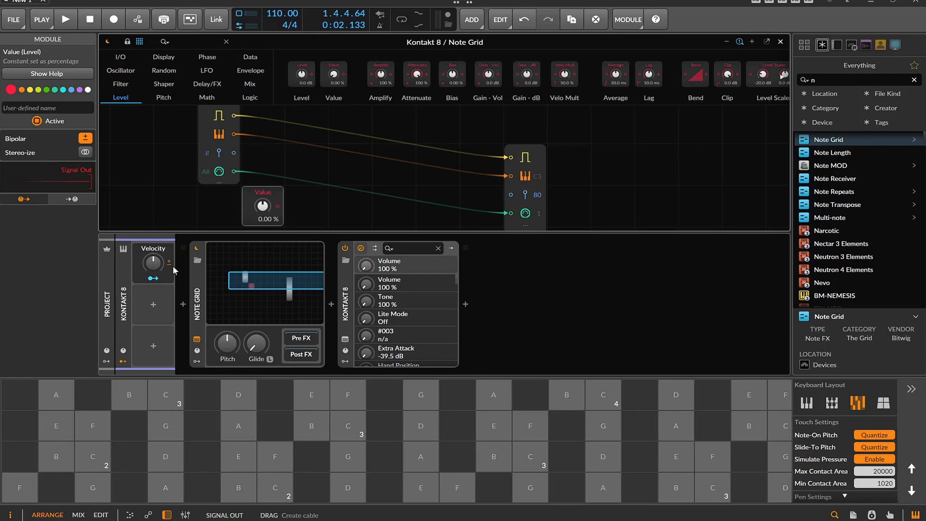
pyautogui.moveTo(153, 262)
pyautogui.mouseDown()
pyautogui.moveTo(153, 294)
pyautogui.moveTo(153, 262)
pyautogui.mouseUp()
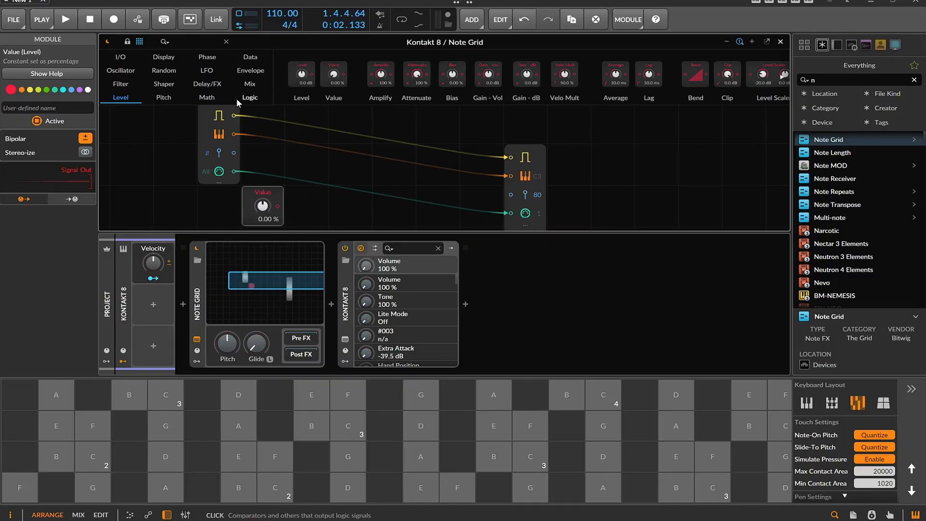
# Insert an Add module that sums the incoming velocity and the Value, and connect its result to the output velocity
pyautogui.click(213, 97)
pyautogui.moveTo(426, 78); pyautogui.dragTo(347, 211)
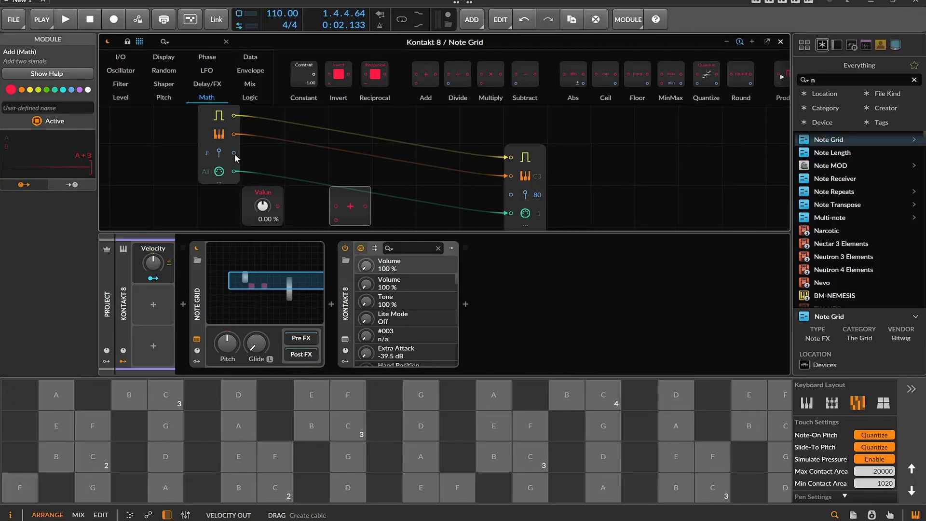
pyautogui.moveTo(235, 153); pyautogui.dragTo(336, 206)
pyautogui.moveTo(278, 206); pyautogui.dragTo(515, 195)
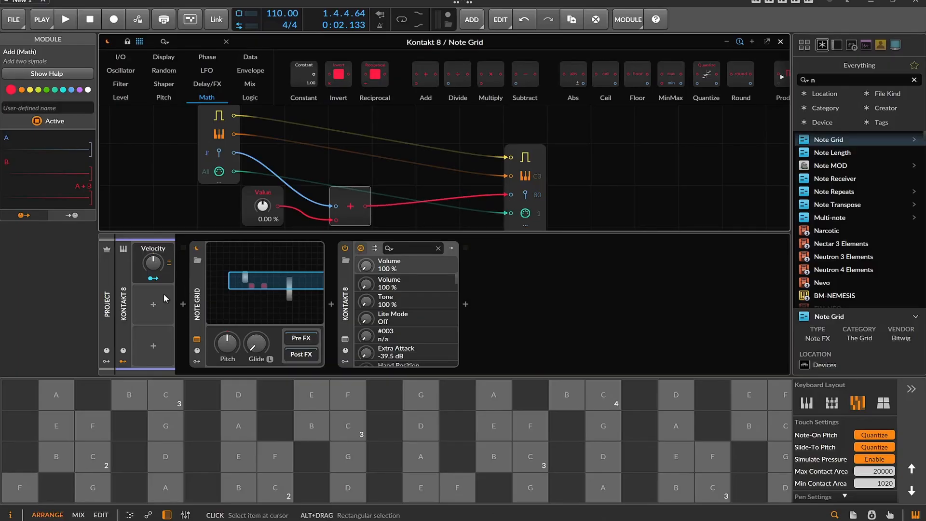
# Turn the Velocity macro down to about -72% and play the clip to hear its effect
pyautogui.moveTo(153, 263); pyautogui.dragTo(153, 292)
pyautogui.press('space')
pyautogui.press('space')
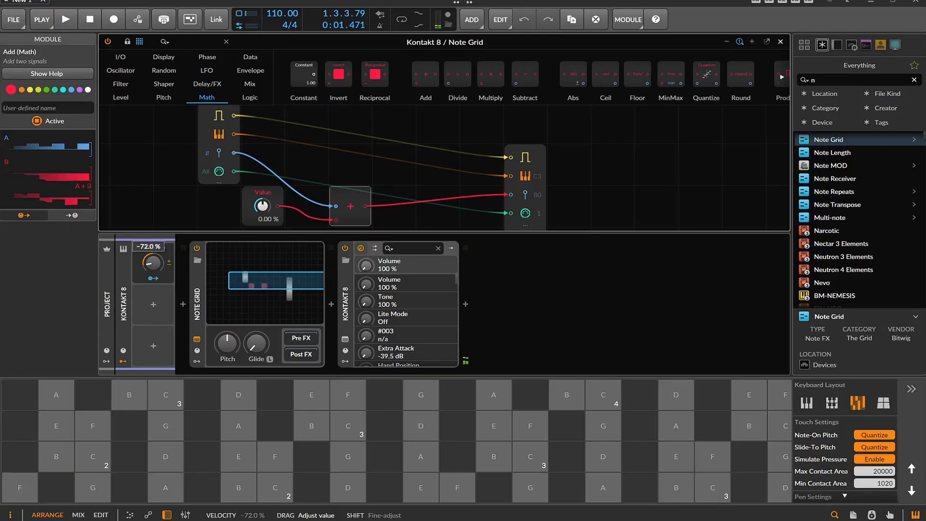
pyautogui.click(160, 422)
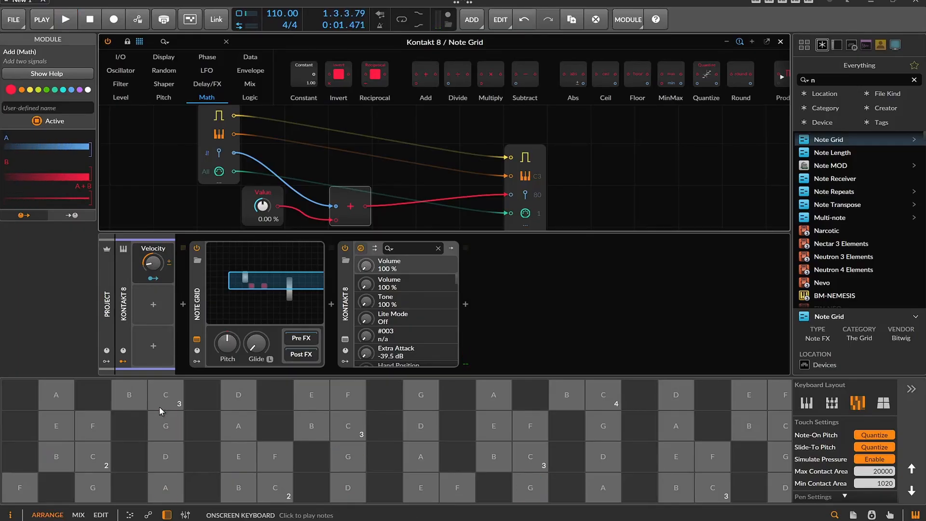
# Turn the Velocity macro fully up and play C and G notes on the onscreen keyboard to hear the louder result
pyautogui.moveTo(143, 267); pyautogui.dragTo(153, 207)
pyautogui.click(161, 418)
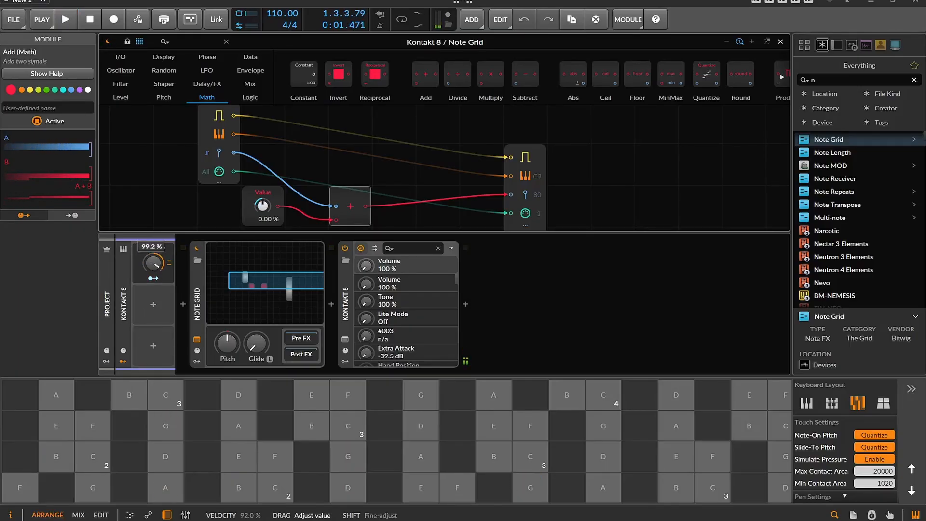
pyautogui.click(168, 418)
pyautogui.click(169, 419)
pyautogui.click(165, 393)
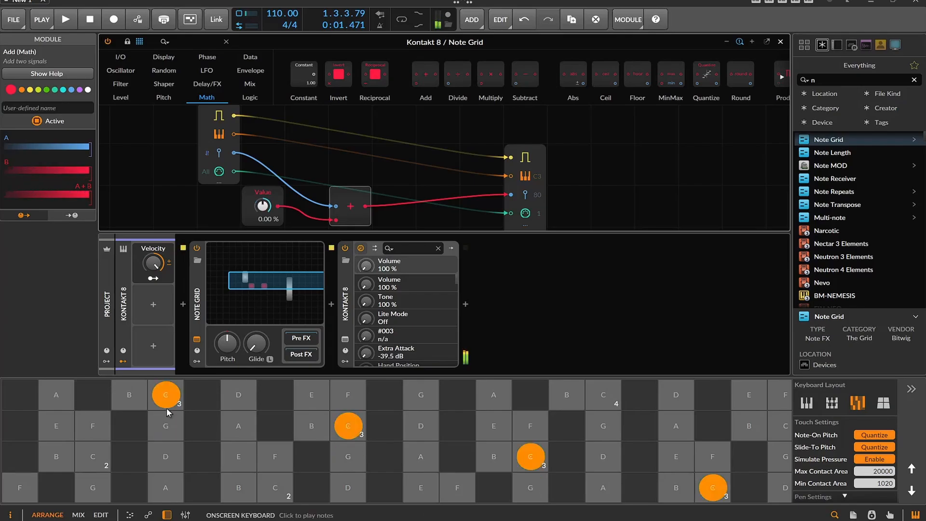
# Turn the Velocity macro back down below its centre and play G and C notes to compare the softer result
pyautogui.click(166, 422)
pyautogui.click(162, 416)
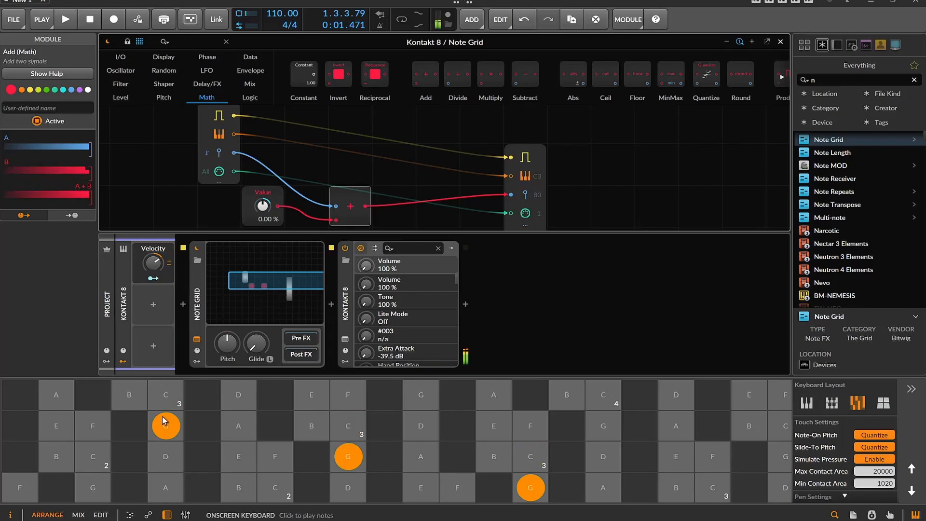
pyautogui.moveTo(153, 263); pyautogui.dragTo(153, 270)
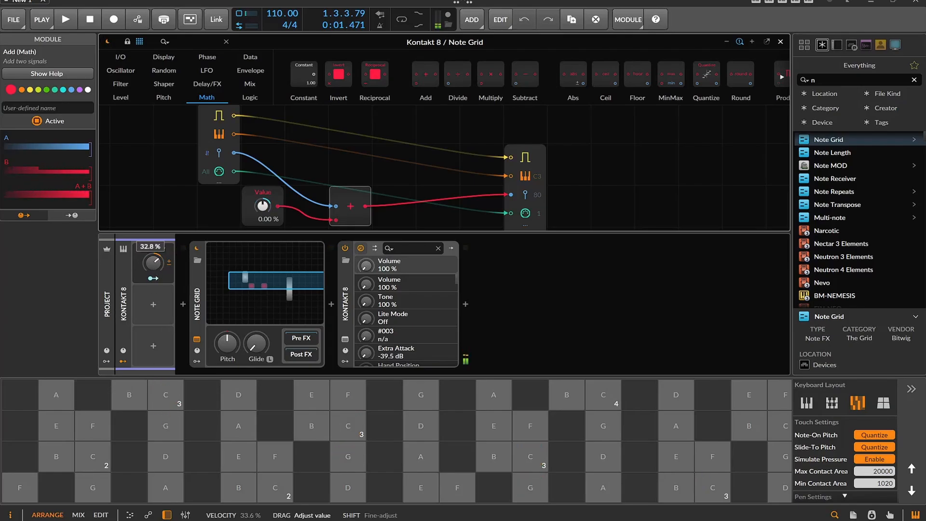
pyautogui.click(161, 389)
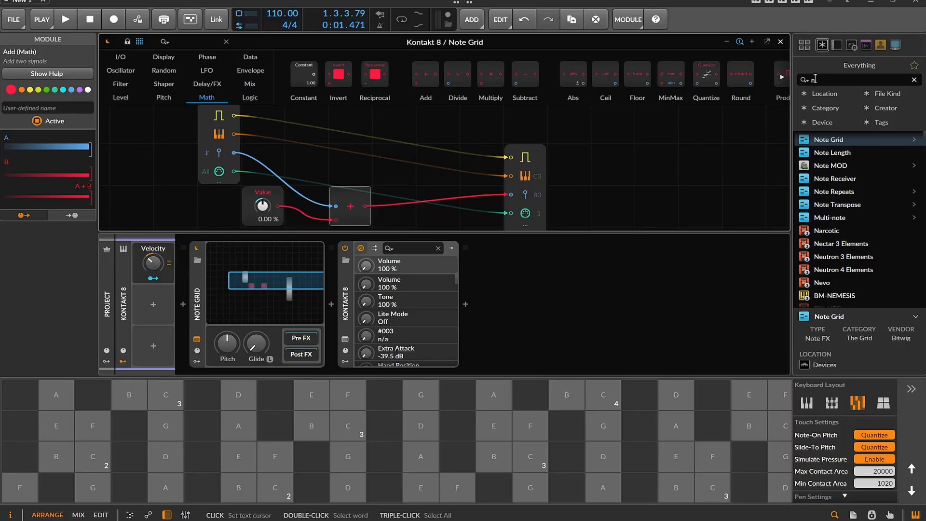
# Search the browser for "veloc" and view the details of the Randomize Velocity preset
pyautogui.moveTo(823, 80); pyautogui.dragTo(805, 81)
pyautogui.write('vel')
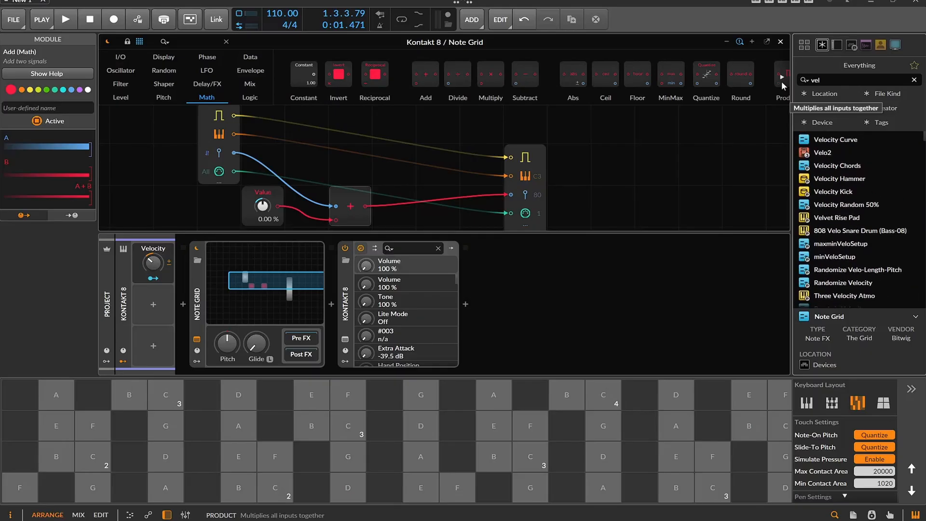
pyautogui.write('oc')
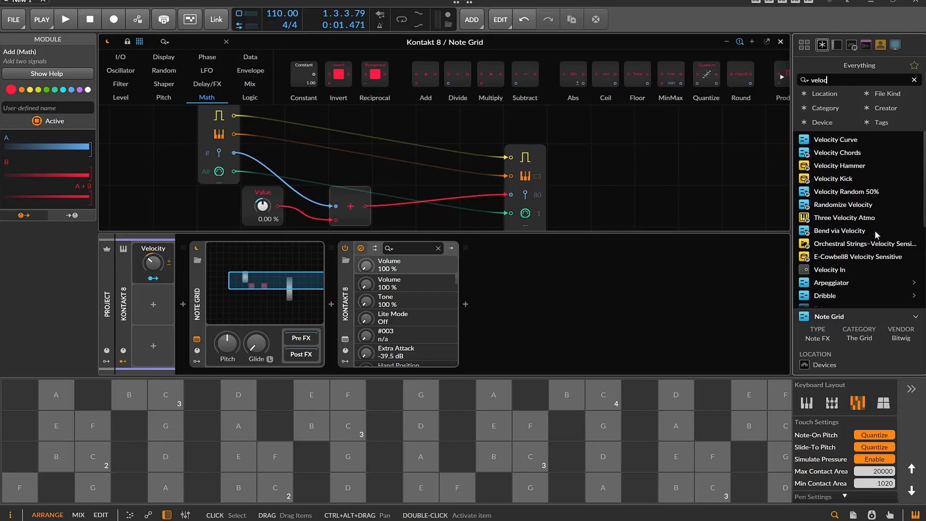
pyautogui.click(857, 205)
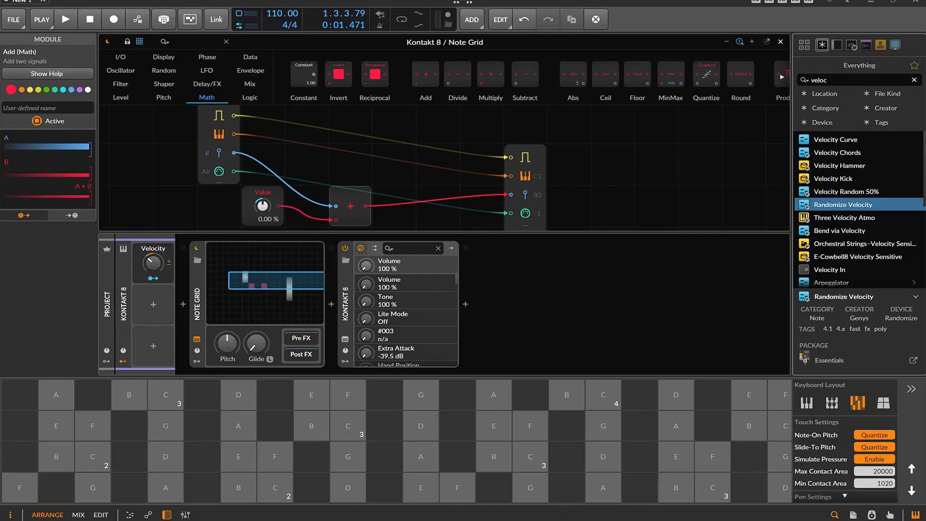
# Close the Note Grid editor and view the Velocity macro's automation and controller-mapping options without applying any
pyautogui.click(781, 42)
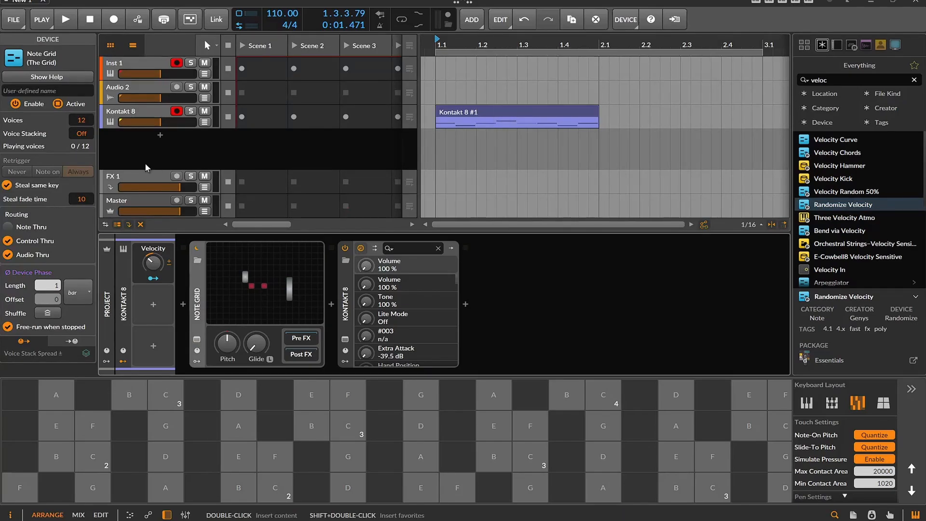
pyautogui.rightClick(153, 262)
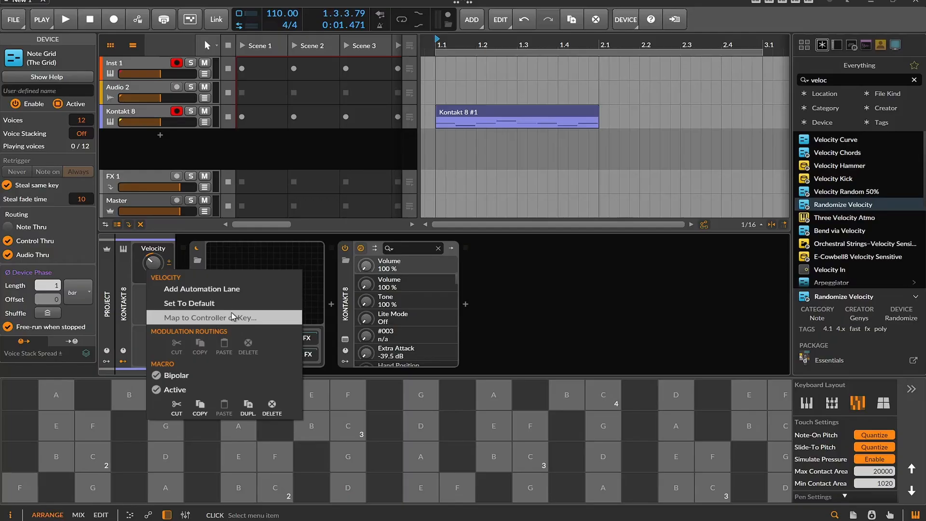
pyautogui.click(135, 276)
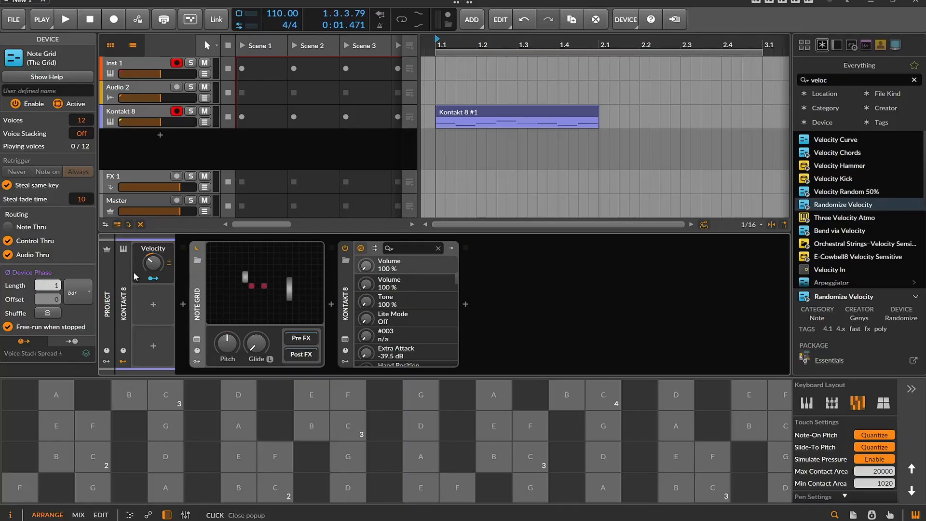
# In the Kontakt 8 #1 clip, lower the B1 note's velocity to 38.3% and select the A1 note at beat 1.3
pyautogui.click(468, 118)
pyautogui.doubleClick(468, 118)
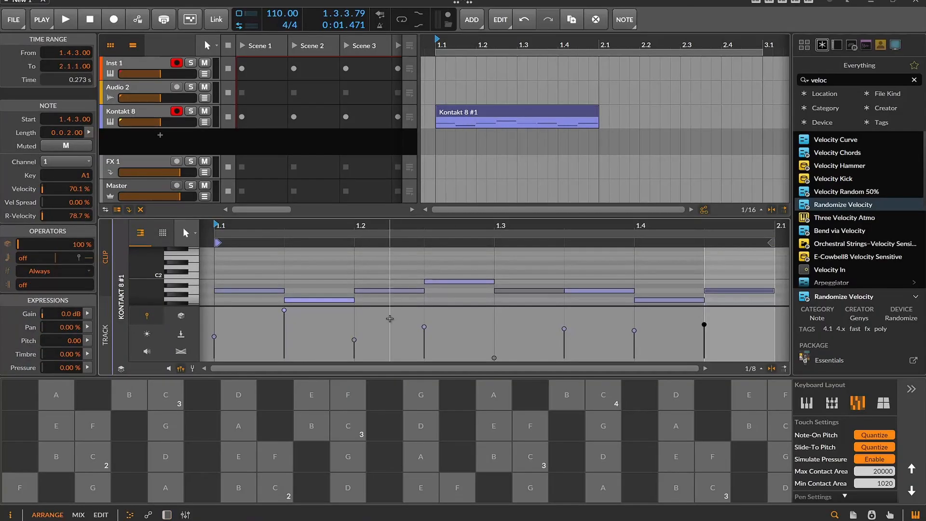
pyautogui.moveTo(424, 323); pyautogui.dragTo(424, 341)
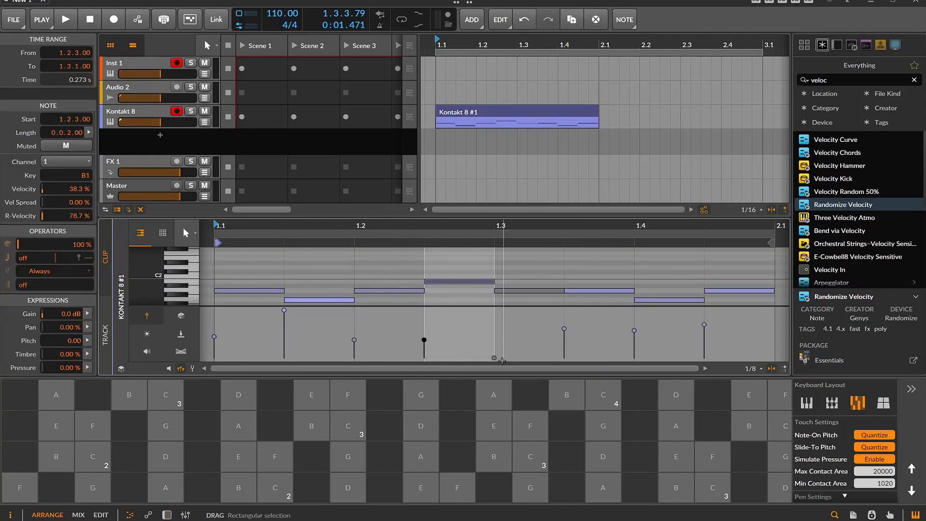
pyautogui.click(493, 355)
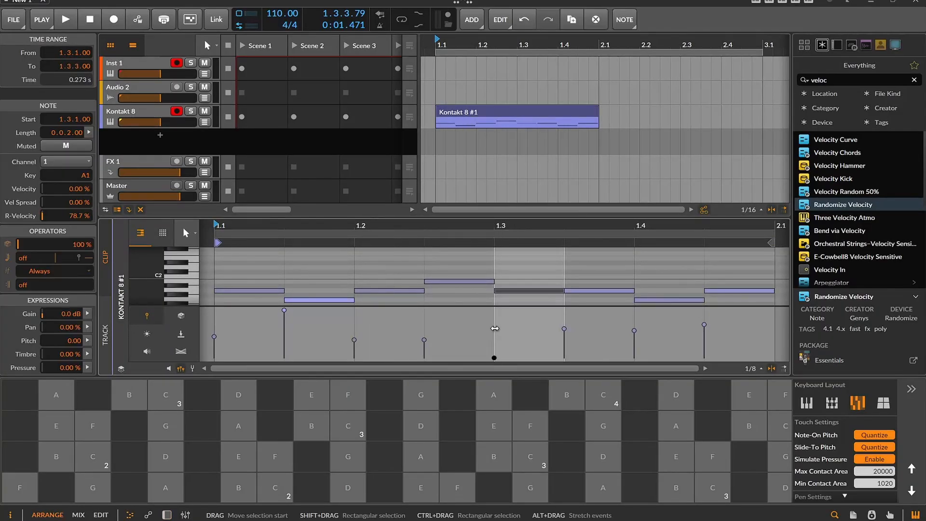